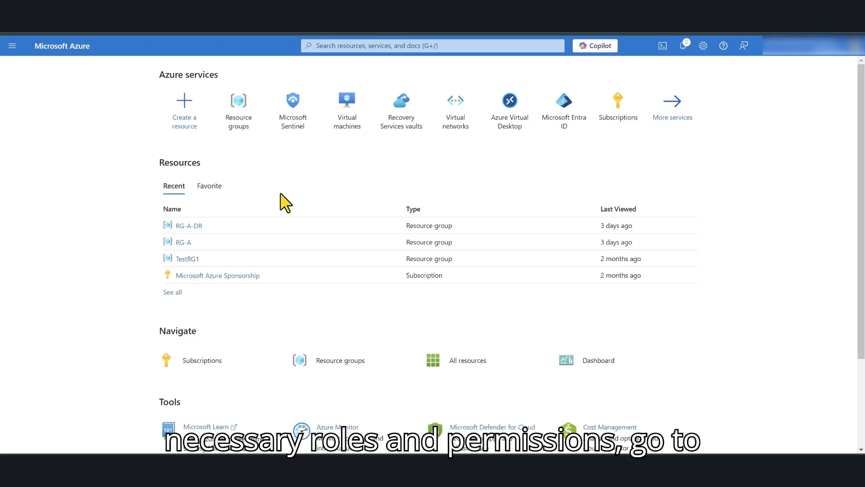
- Search the portal for 'Microsoft Sentinel', fixing the misspelling, and open the Microsoft Sentinel service
{"action": "left_click", "coordinate": [344, 48]}
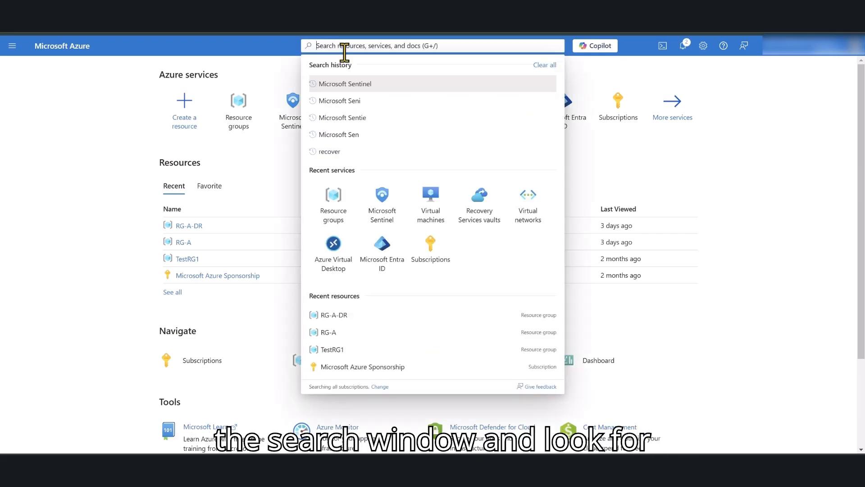
{"action": "type", "text": "Microsoft"}
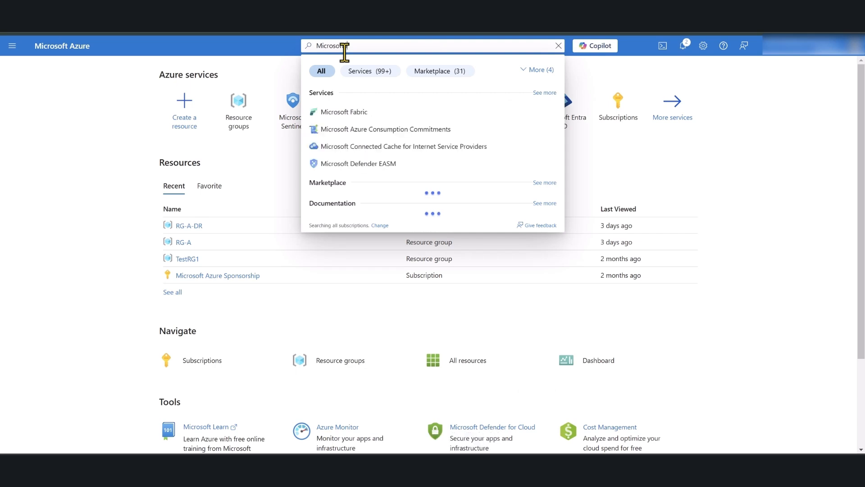
{"action": "type", "text": " Sentienl"}
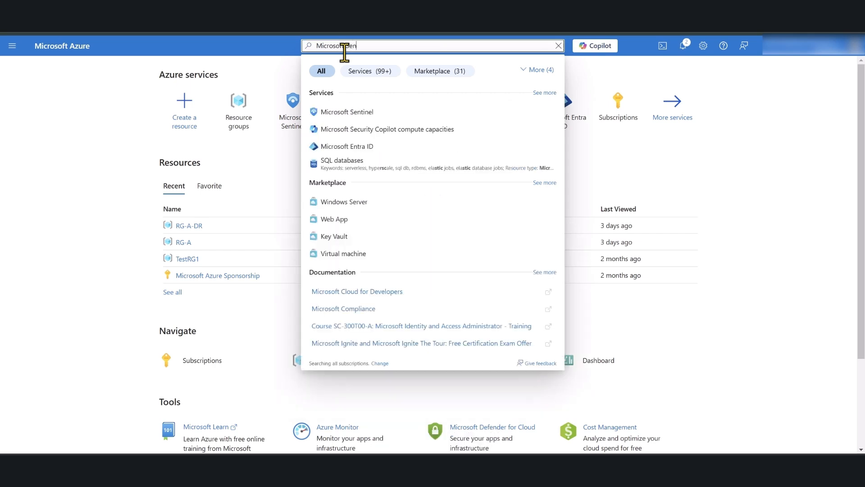
{"action": "key", "text": "BackSpace"}
{"action": "key", "text": "BackSpace"}
{"action": "key", "text": "BackSpace"}
{"action": "type", "text": "nel"}
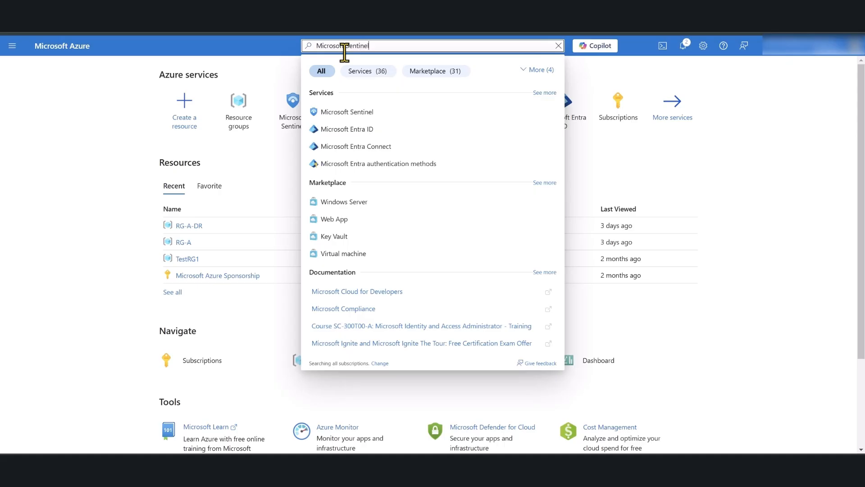
{"action": "left_click", "coordinate": [368, 117]}
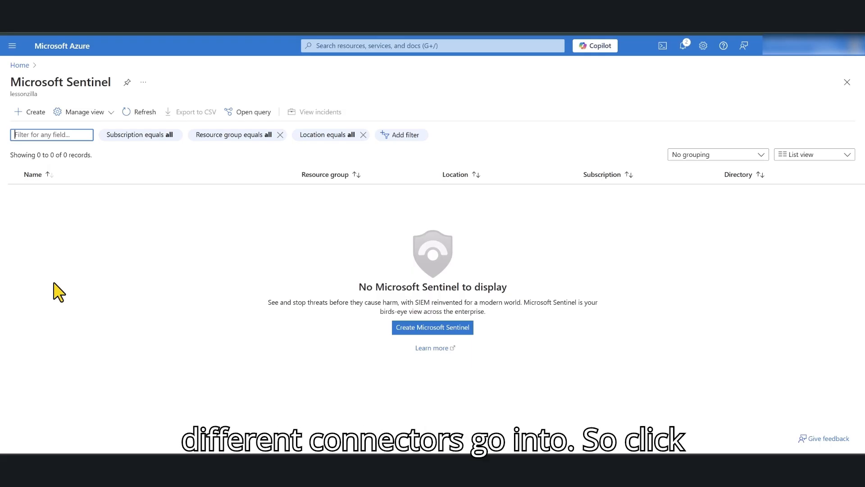
- Start adding Microsoft Sentinel and choose to create a new Log Analytics workspace
{"action": "left_click", "coordinate": [30, 113]}
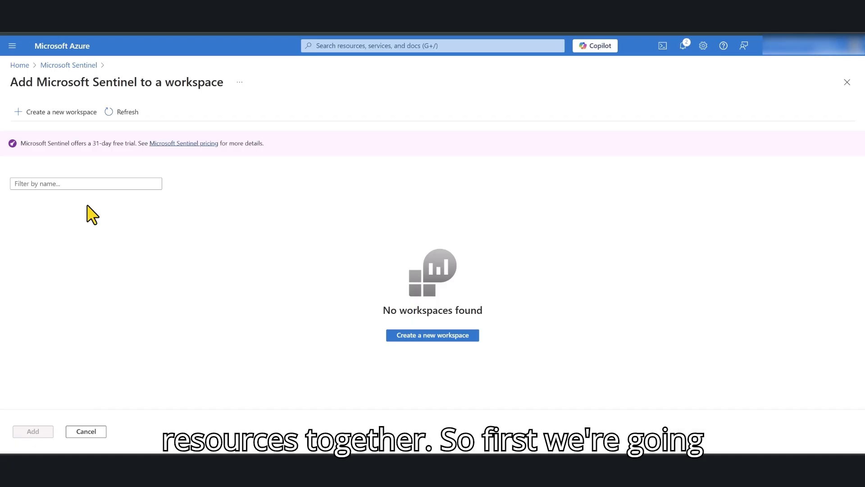
{"action": "left_click", "coordinate": [65, 113]}
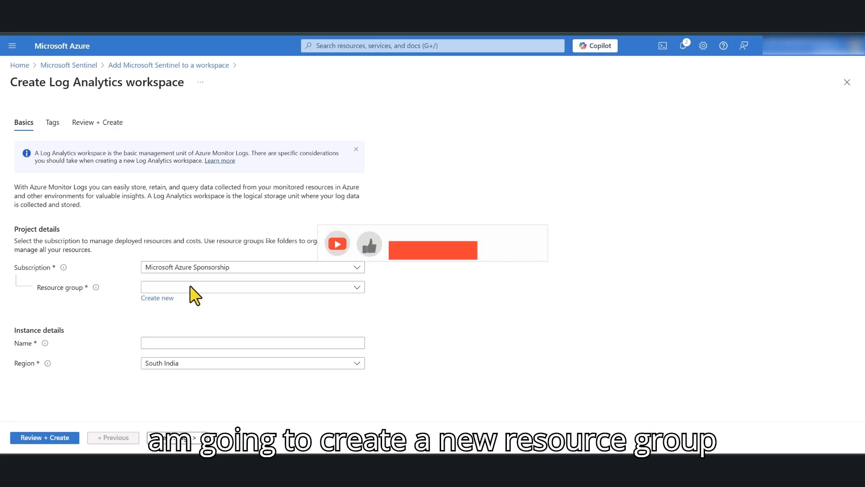
- Create new resource group SIEM and keep Microsoft Azure Sponsorship as the subscription
{"action": "left_click", "coordinate": [163, 298]}
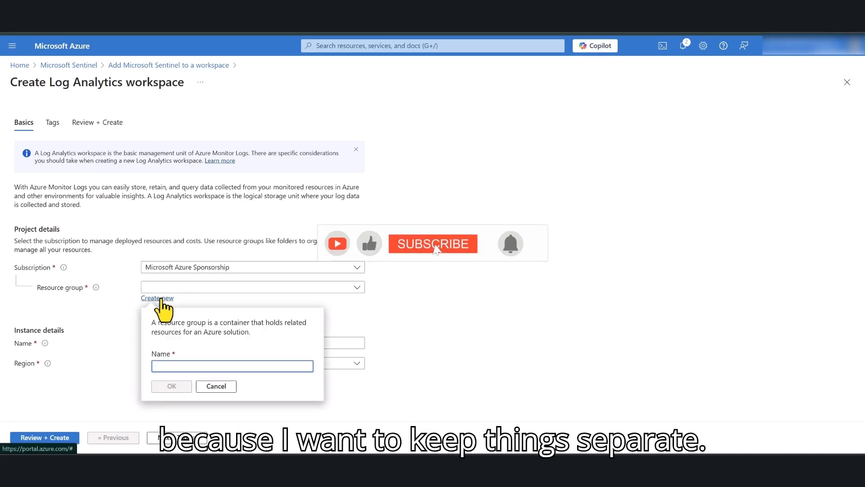
{"action": "type", "text": "SIEM"}
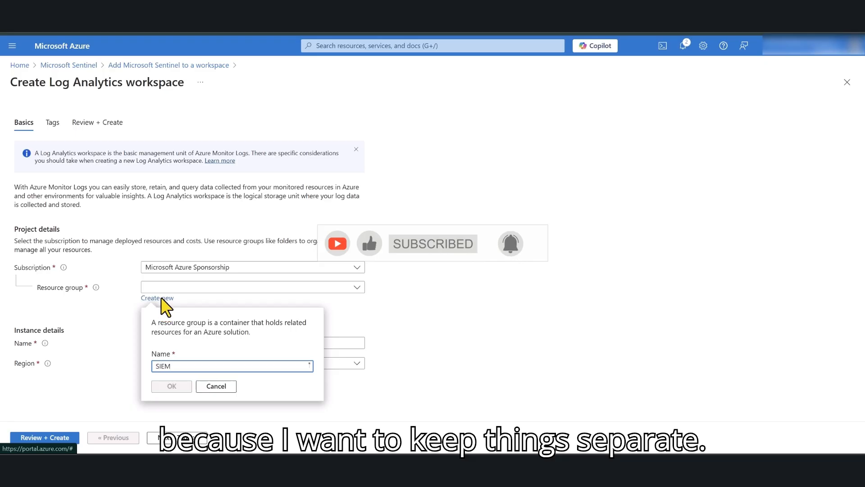
{"action": "left_click", "coordinate": [176, 386]}
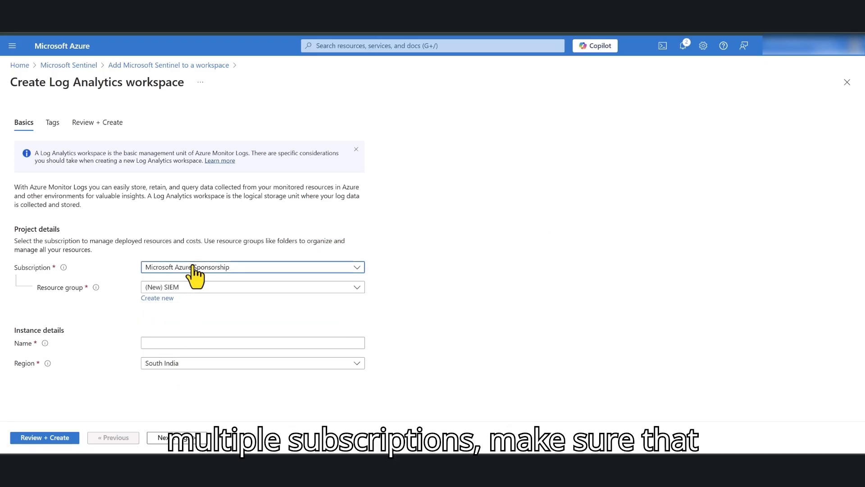
{"action": "left_click", "coordinate": [338, 264]}
{"action": "left_click", "coordinate": [428, 256]}
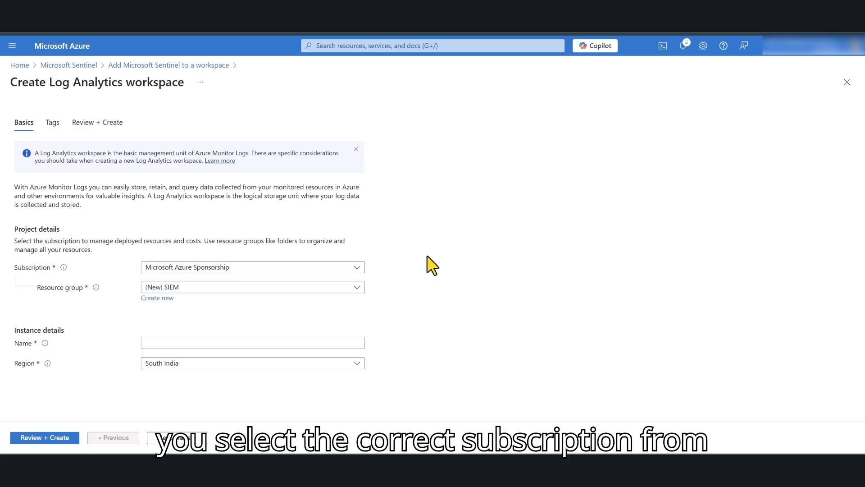
- Name the workspace Sentinel-Wkspace and set its region to Australia Central
{"action": "left_click", "coordinate": [167, 344]}
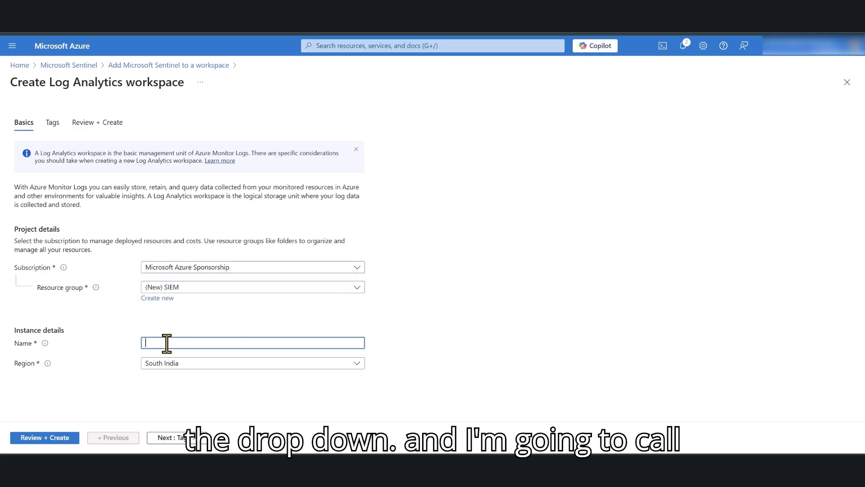
{"action": "type", "text": "Sent"}
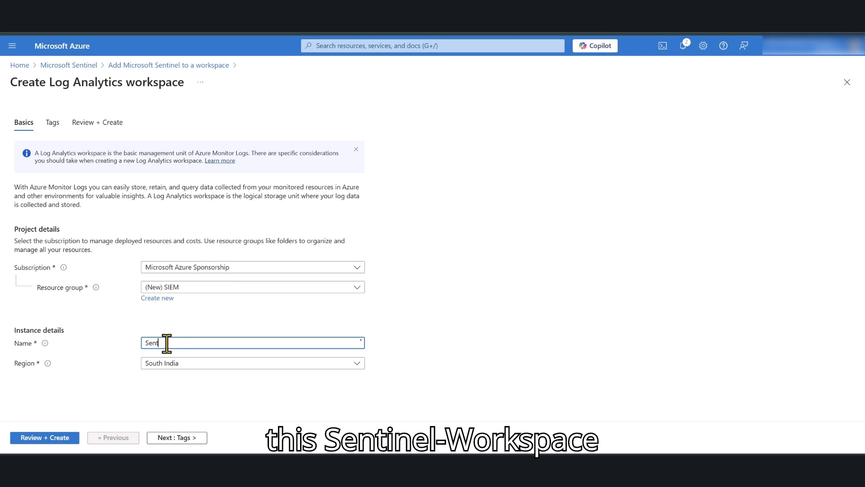
{"action": "type", "text": "inel-"}
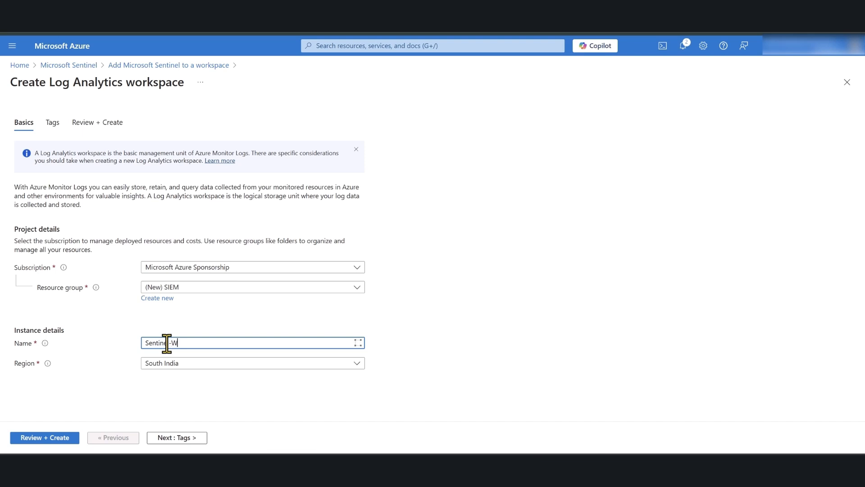
{"action": "type", "text": "Wkspace"}
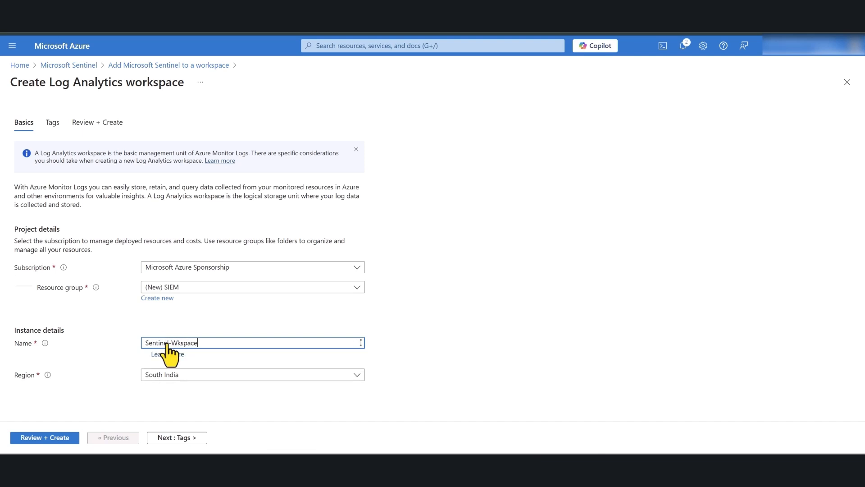
{"action": "left_click", "coordinate": [193, 402]}
{"action": "left_click", "coordinate": [158, 366]}
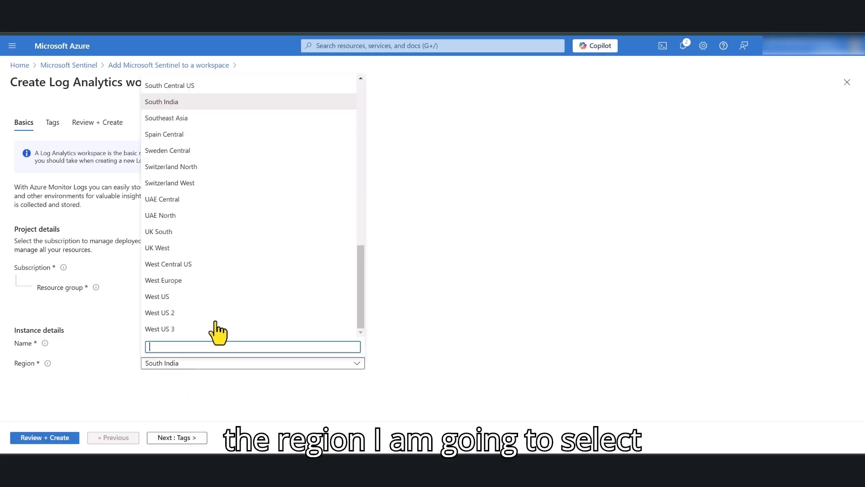
{"action": "scroll", "coordinate": [329, 242], "scroll_direction": "up", "scroll_amount": 5}
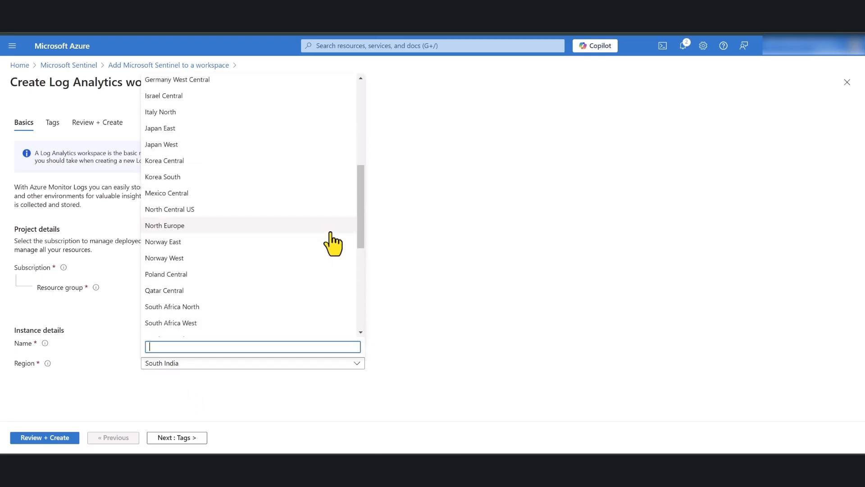
{"action": "scroll", "coordinate": [332, 241], "scroll_direction": "up", "scroll_amount": 5}
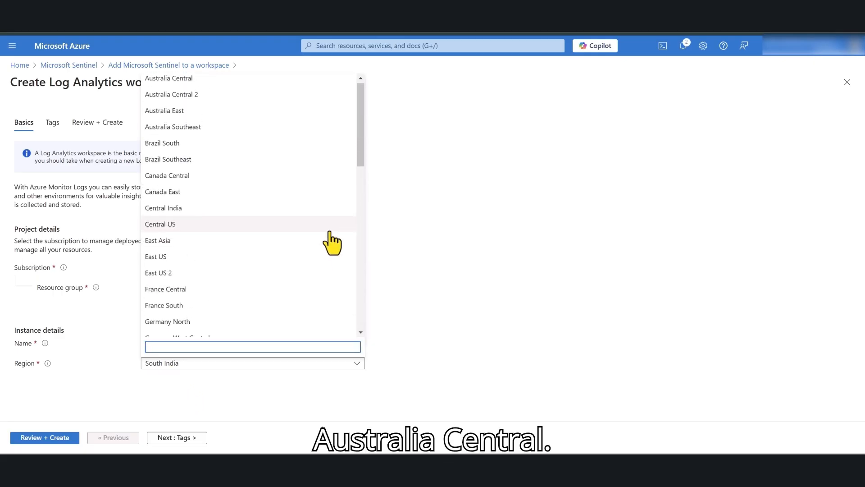
{"action": "left_click", "coordinate": [182, 86]}
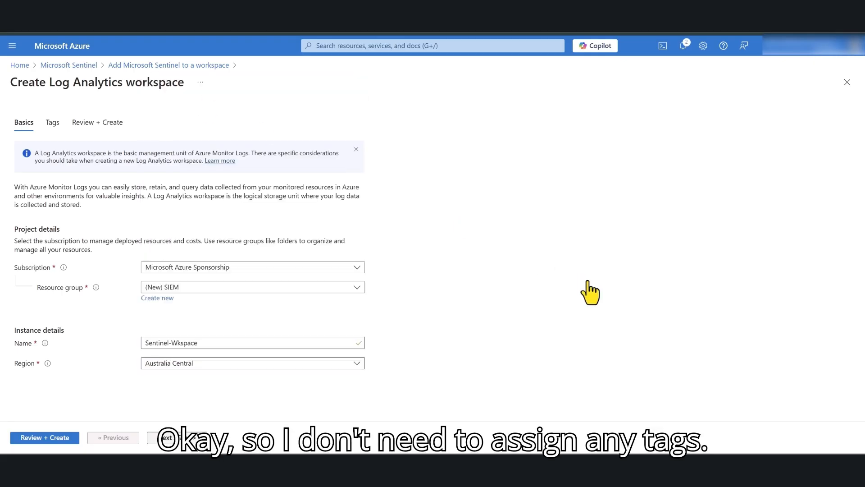
- Validate and create the Sentinel-Wkspace Log Analytics workspace
{"action": "left_click", "coordinate": [34, 438]}
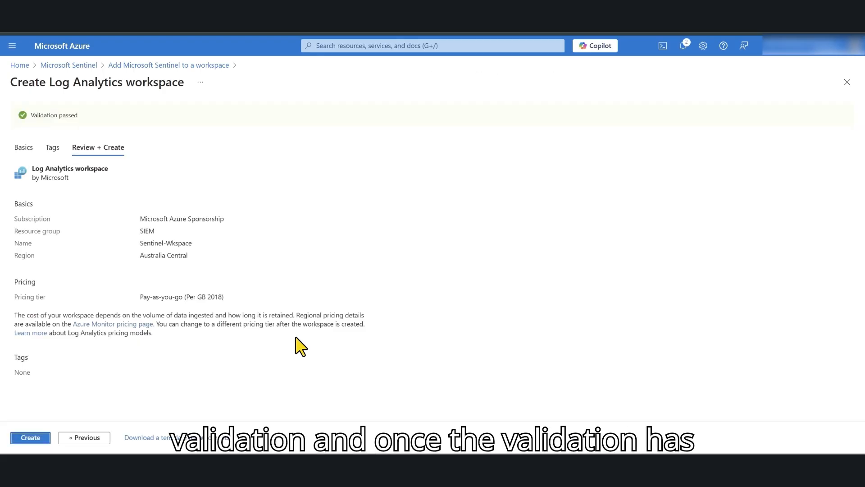
{"action": "left_click", "coordinate": [30, 437]}
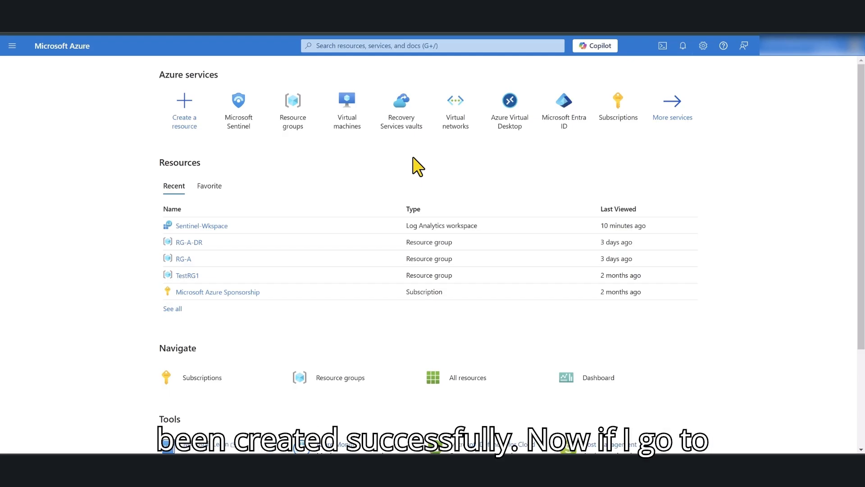
- Confirm Sentinel-Wkspace is Active under Log Analytics workspaces, then return to Microsoft Sentinel
{"action": "left_click", "coordinate": [364, 47]}
{"action": "type", "text": "log"}
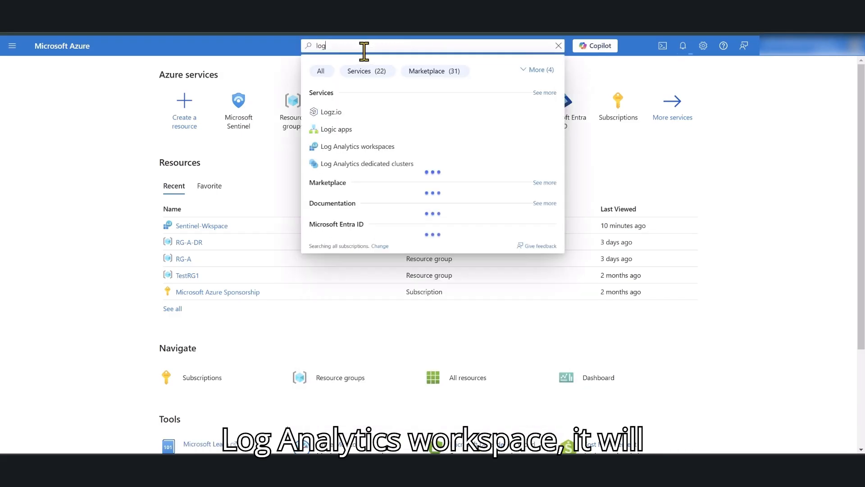
{"action": "left_click", "coordinate": [370, 146]}
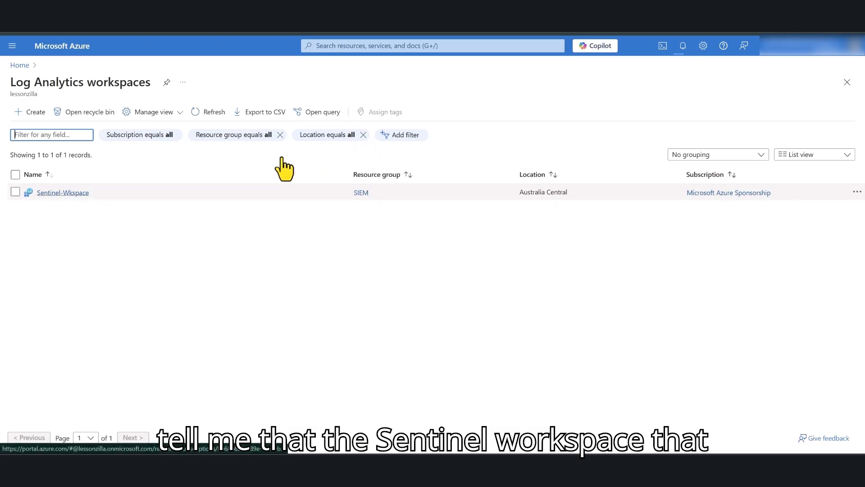
{"action": "left_click", "coordinate": [63, 193]}
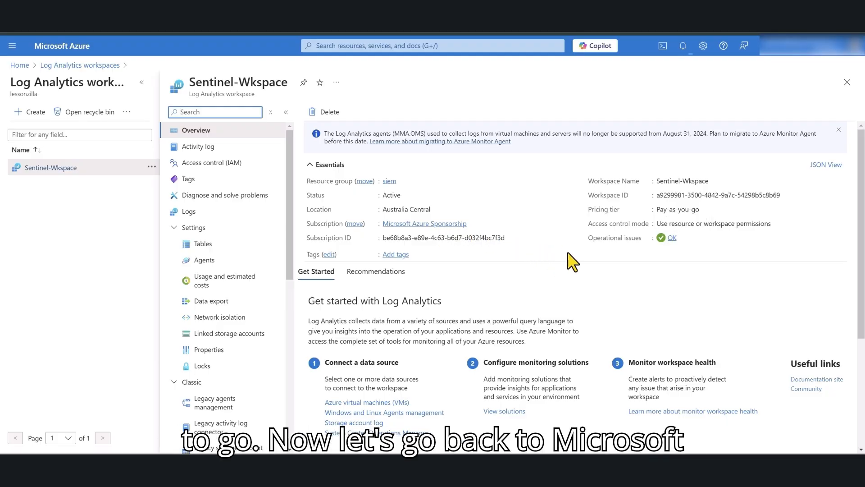
{"action": "left_click", "coordinate": [21, 65]}
{"action": "left_click", "coordinate": [297, 118]}
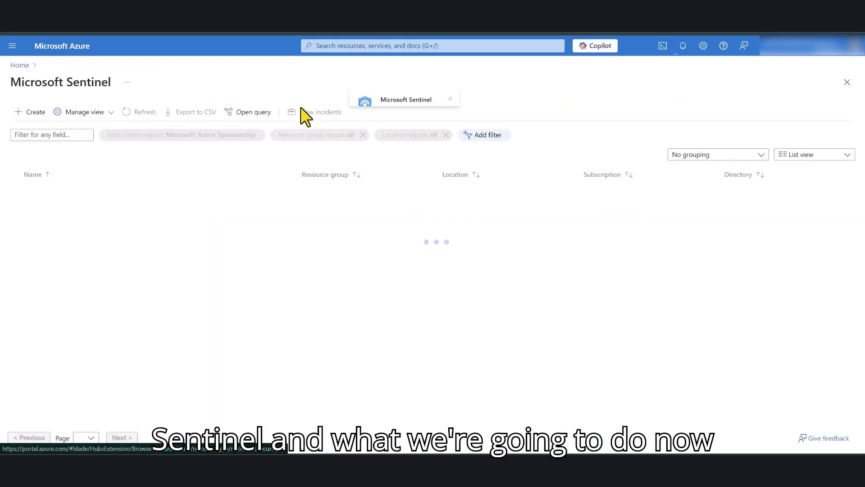
- Add Microsoft Sentinel to the Sentinel-Wkspace workspace, activating its free trial
{"action": "left_click", "coordinate": [36, 113]}
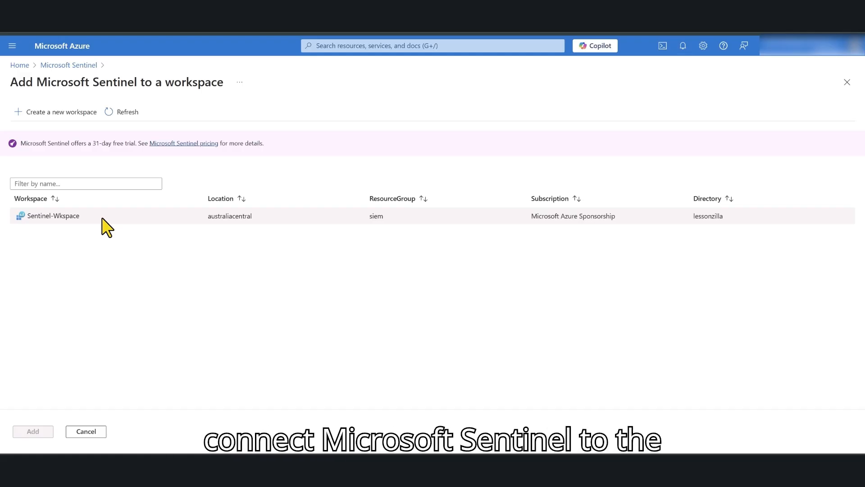
{"action": "left_click", "coordinate": [55, 215]}
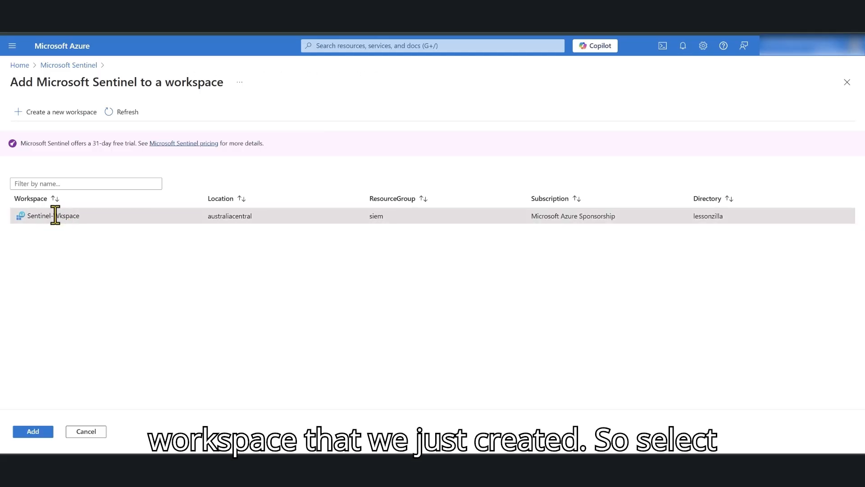
{"action": "left_click", "coordinate": [33, 431]}
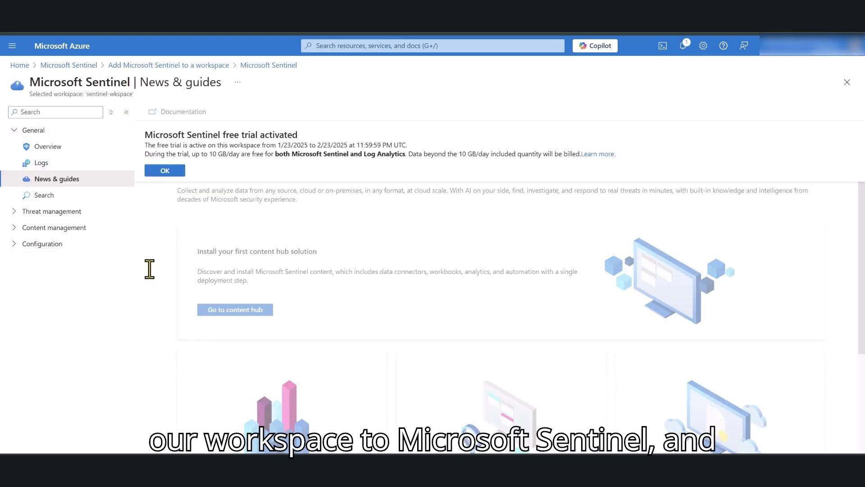
- Expand the Sentinel navigation and open Data connectors under Configuration
{"action": "left_click", "coordinate": [111, 112]}
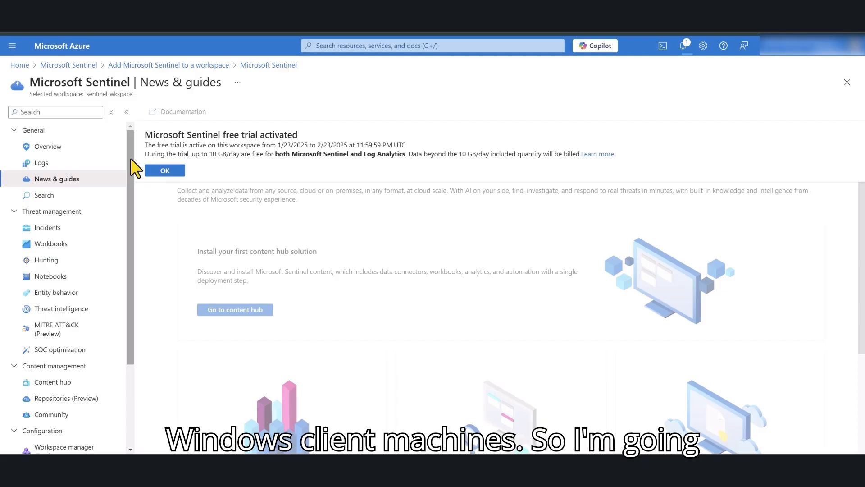
{"action": "scroll", "coordinate": [128, 178], "scroll_direction": "down", "scroll_amount": 3}
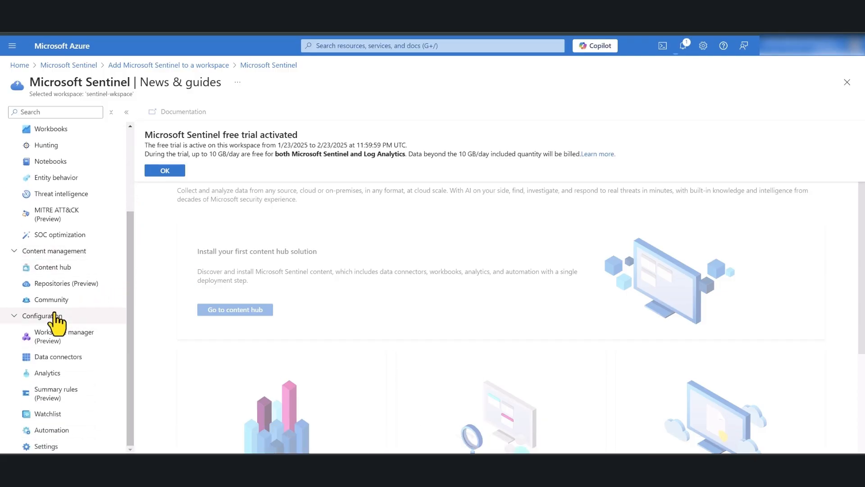
{"action": "left_click", "coordinate": [38, 358]}
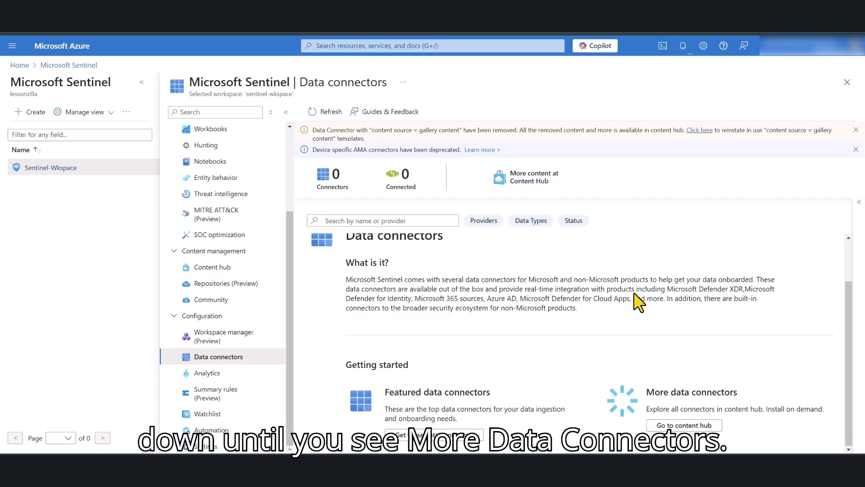
- Find the Windows Security Events solution in Content hub by searching 'Windows' and install it
{"action": "left_click", "coordinate": [682, 424]}
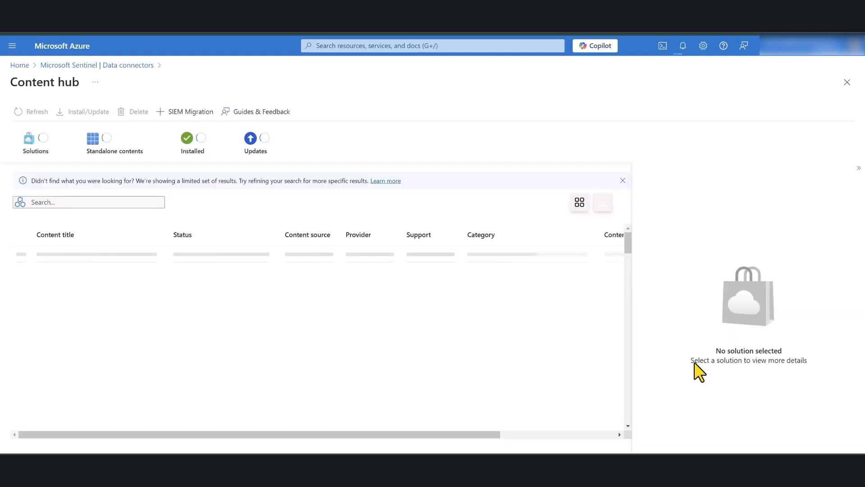
{"action": "left_click", "coordinate": [54, 203]}
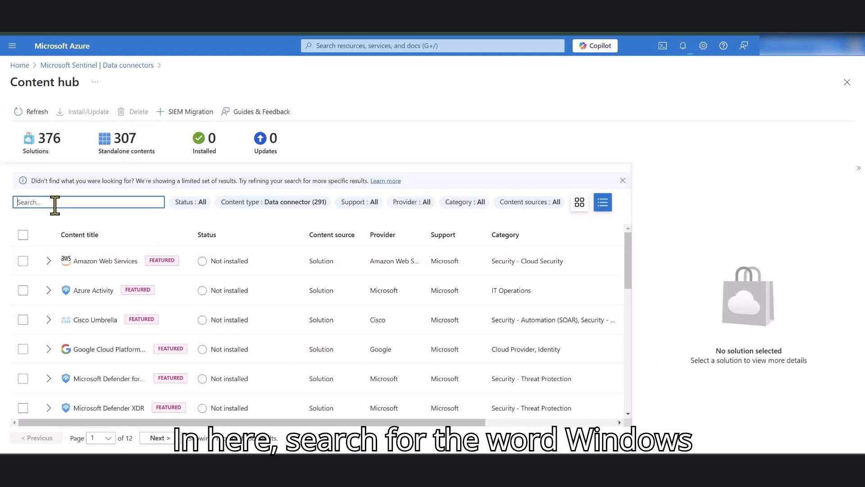
{"action": "type", "text": "Windows"}
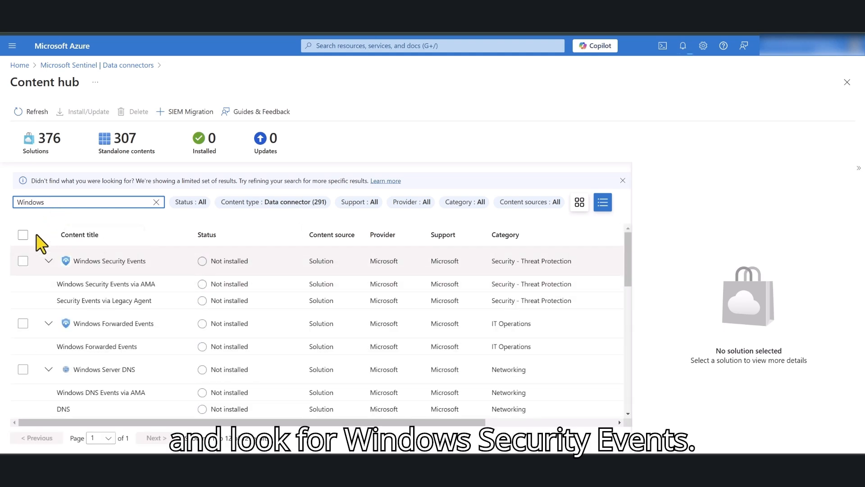
{"action": "left_click", "coordinate": [22, 261]}
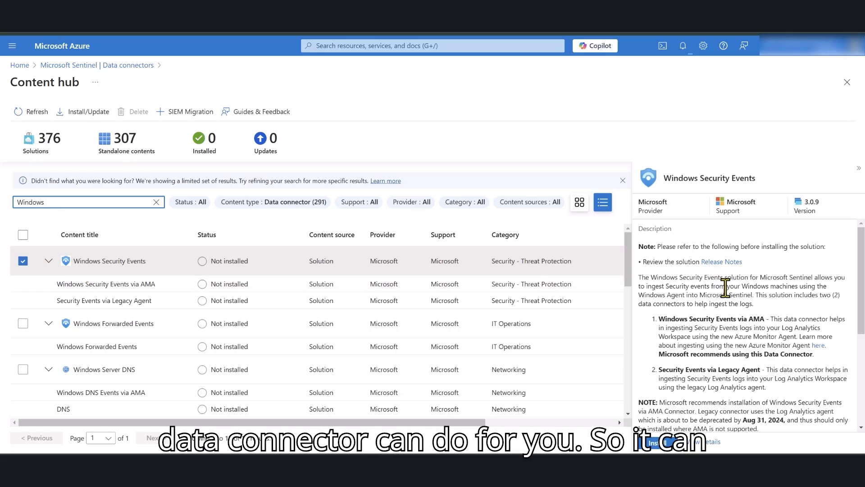
{"action": "scroll", "coordinate": [726, 289], "scroll_direction": "down", "scroll_amount": 1}
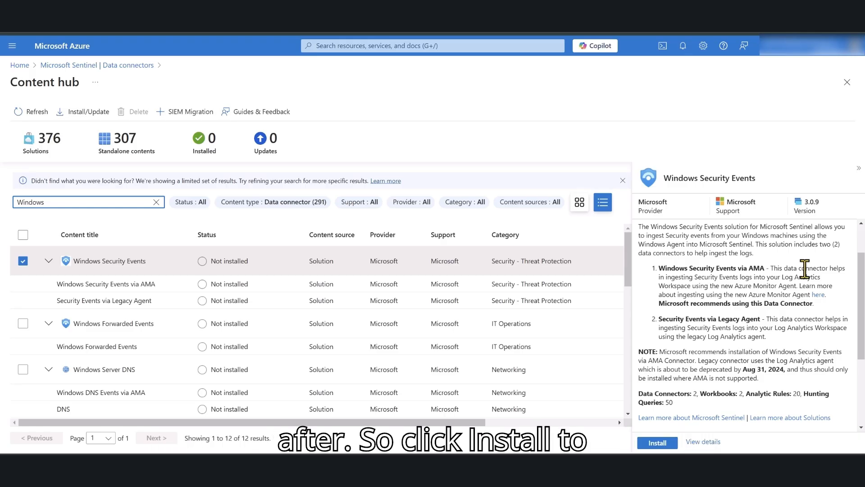
{"action": "left_click", "coordinate": [657, 443]}
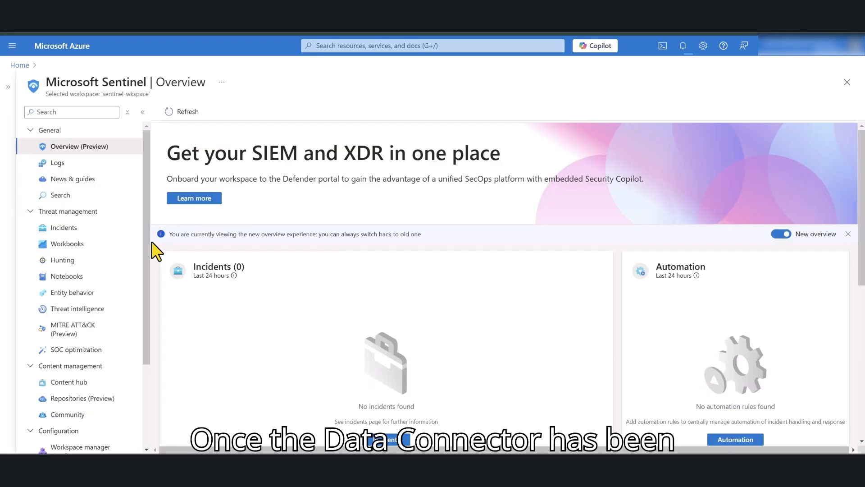
- Reopen Data connectors to see Security Events via Legacy Agent and Windows Security Events via AMA
{"action": "scroll", "coordinate": [141, 271], "scroll_direction": "down", "scroll_amount": 3}
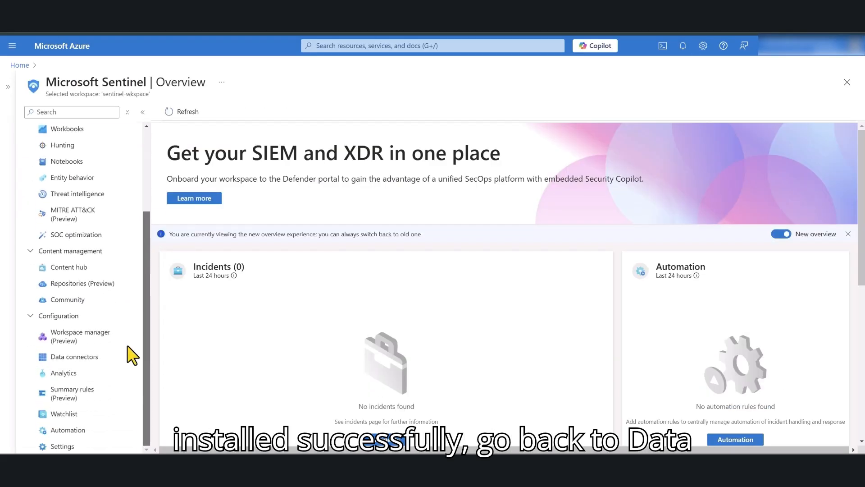
{"action": "left_click", "coordinate": [84, 357]}
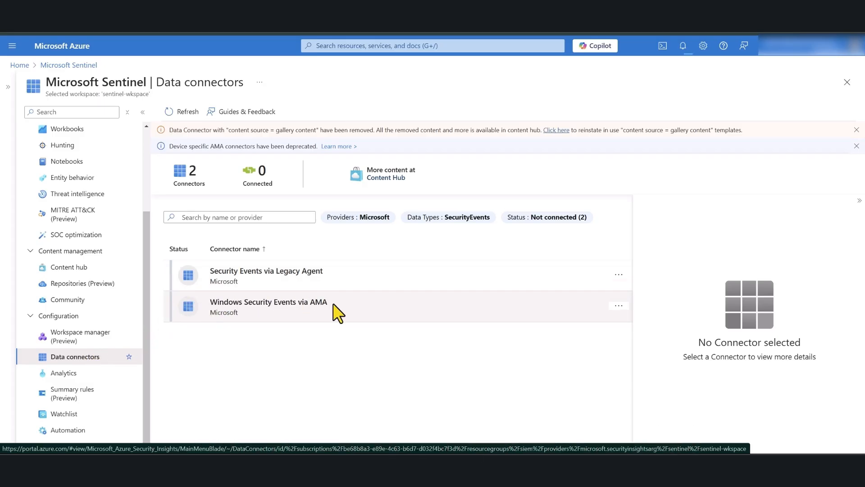
- Open the connector page for Windows Security Events via AMA
{"action": "left_click", "coordinate": [298, 305]}
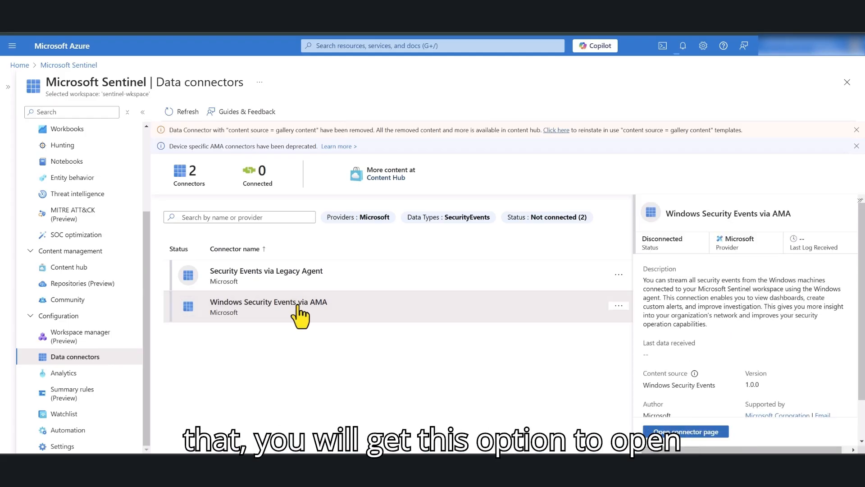
{"action": "left_click", "coordinate": [694, 433]}
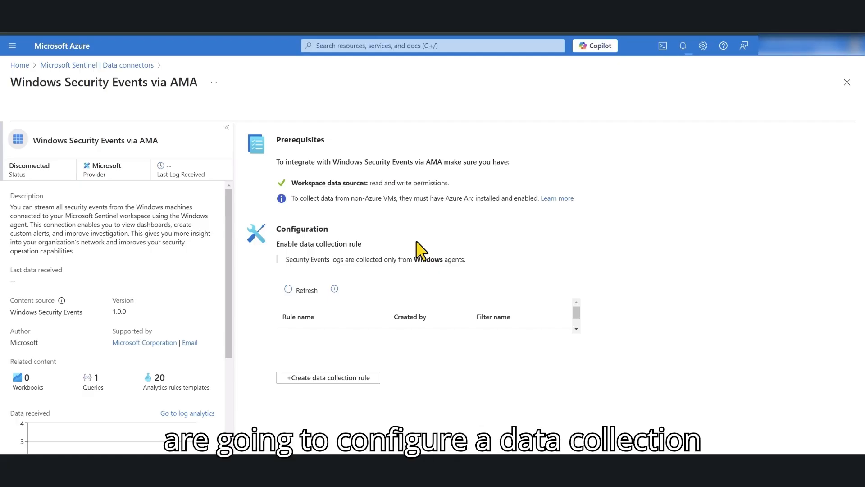
- Start a new data collection rule named windowsdatacollection1 and move to its Resources step's machine list
{"action": "left_click", "coordinate": [315, 379]}
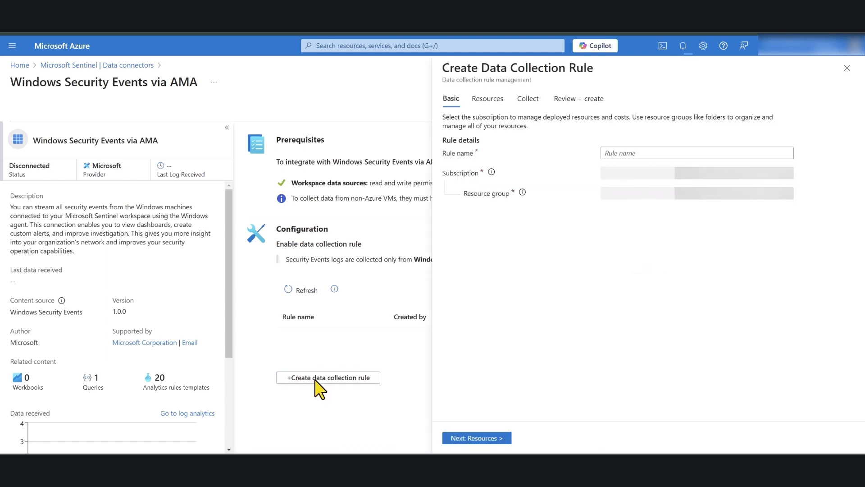
{"action": "left_click", "coordinate": [620, 153]}
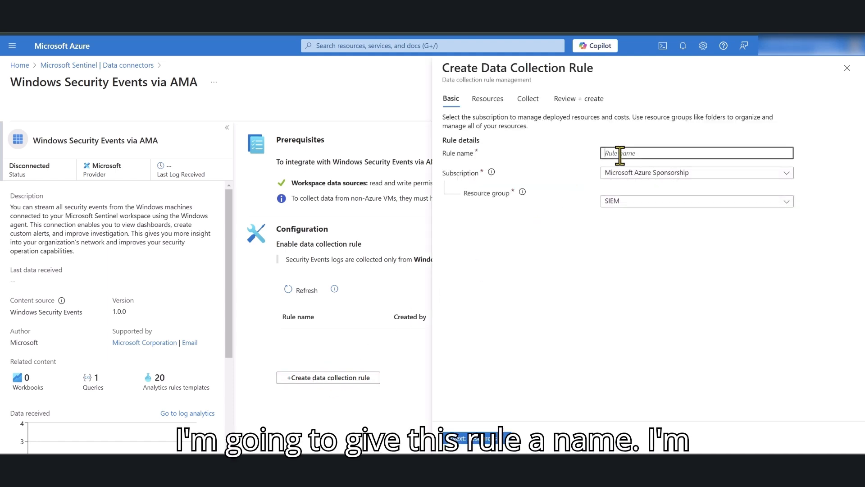
{"action": "type", "text": "windows"}
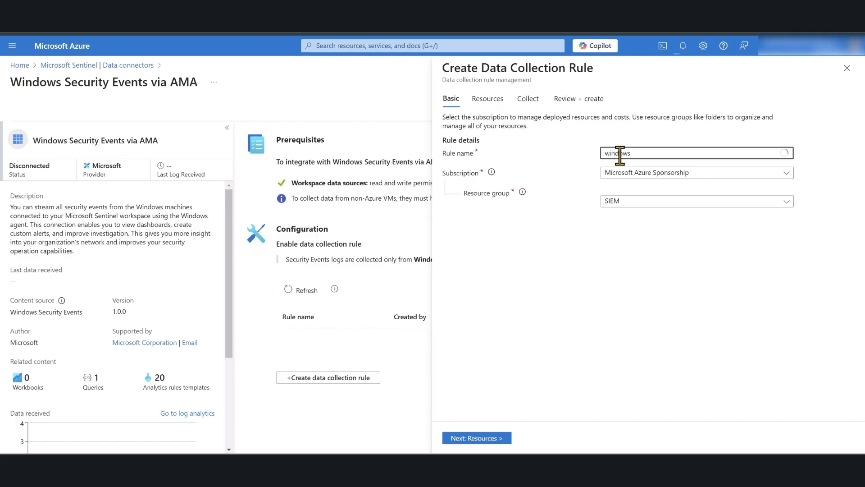
{"action": "type", "text": "datacollection1"}
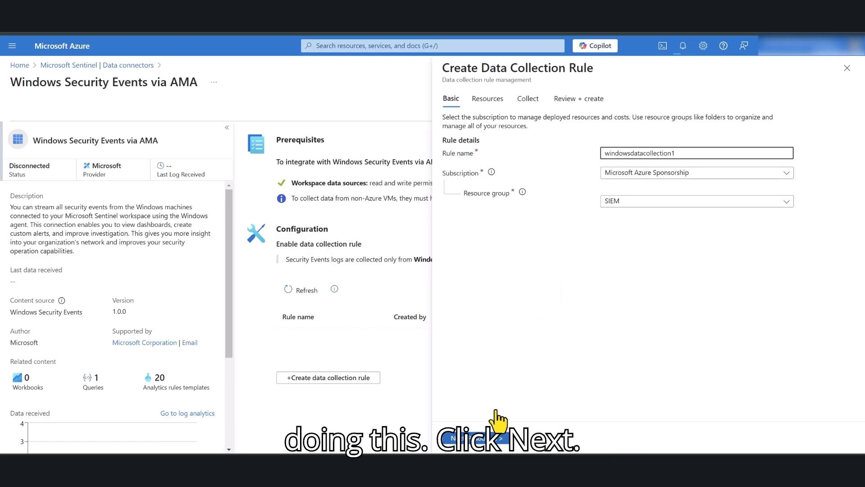
{"action": "left_click", "coordinate": [477, 438]}
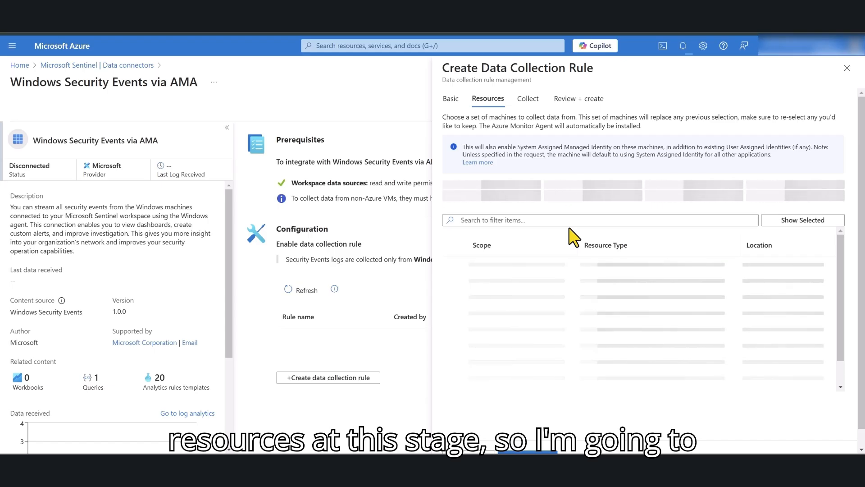
{"action": "scroll", "coordinate": [569, 235], "scroll_direction": "down", "scroll_amount": 2}
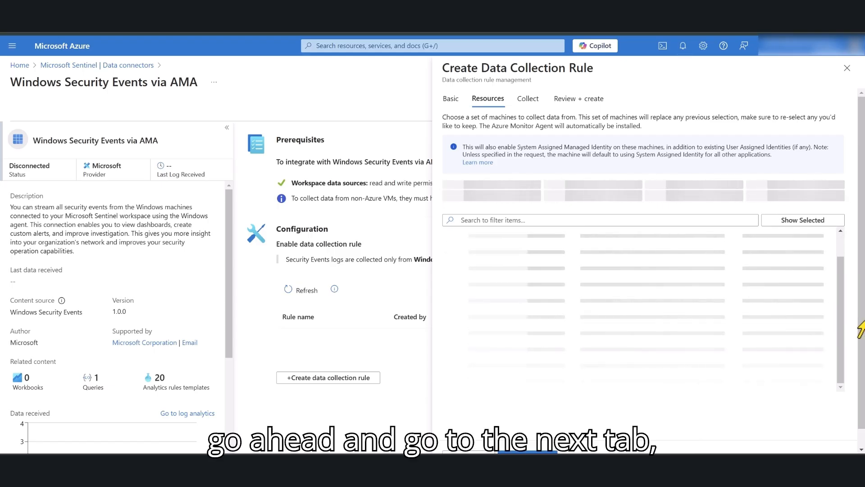
{"action": "scroll", "coordinate": [861, 326], "scroll_direction": "down", "scroll_amount": 1}
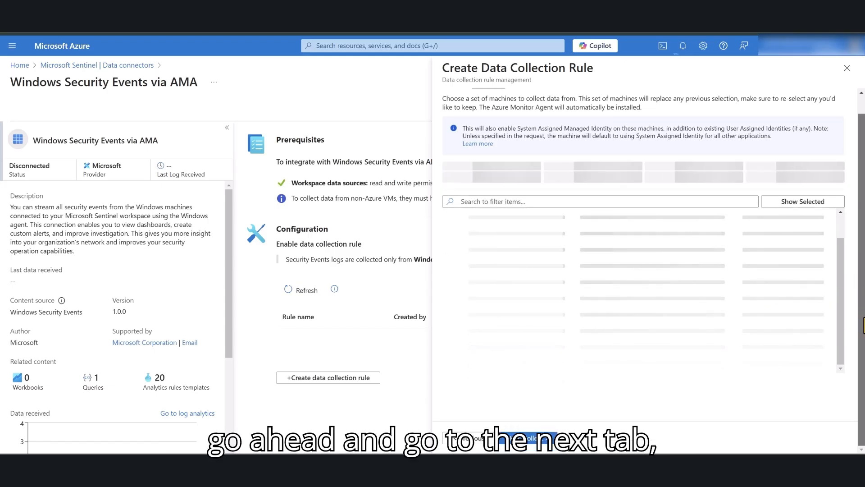
- On the Collect step, choose Custom and paste the EventID 4688 XPath filter
{"action": "left_click", "coordinate": [521, 444]}
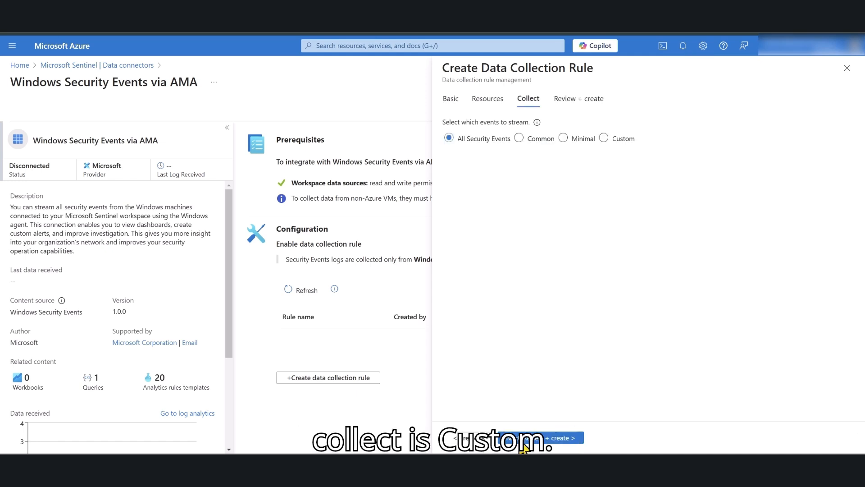
{"action": "left_click", "coordinate": [603, 138]}
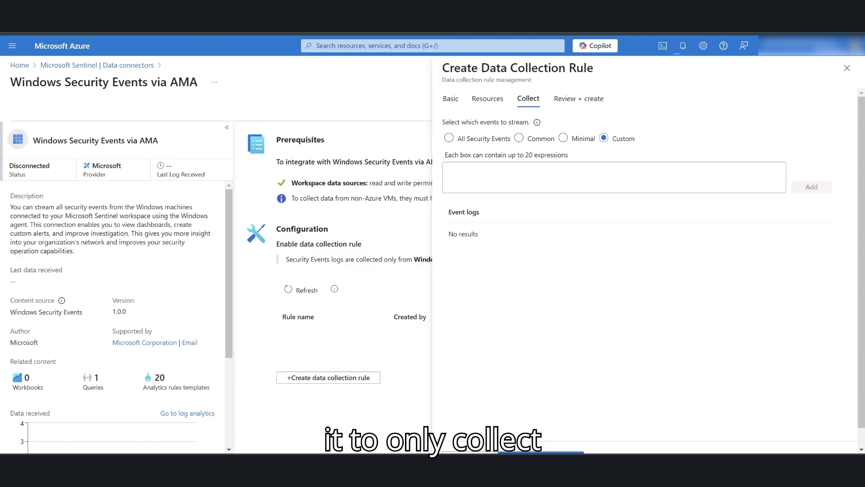
{"action": "left_click", "coordinate": [500, 174]}
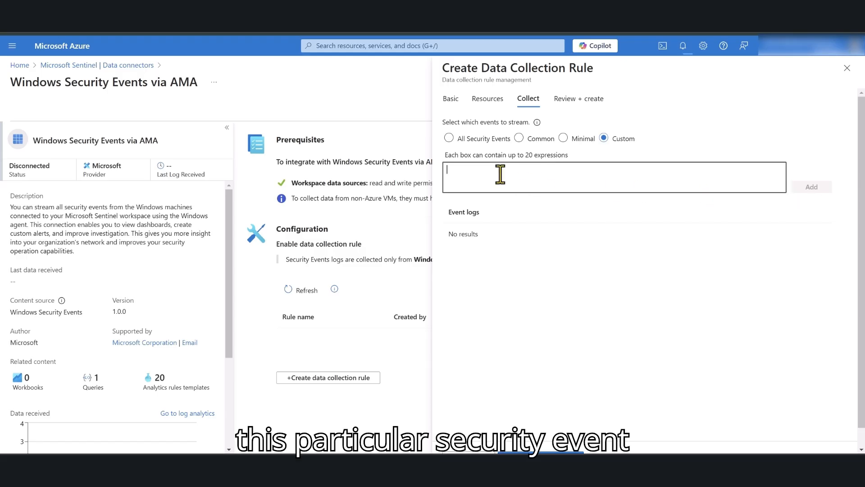
{"action": "type", "text": "Security!*[System[(EventID=4688)]]"}
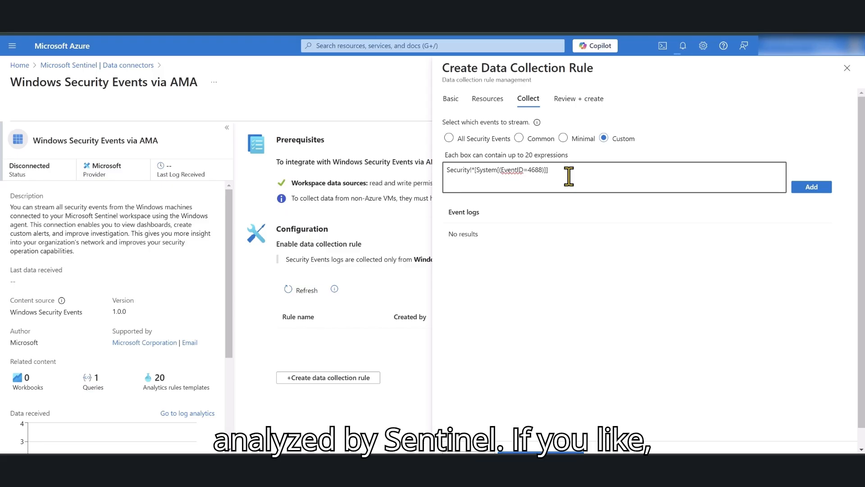
- Compare the Minimal, Common and All Security Events sets, then return to Custom with the 4688 filter
{"action": "left_click", "coordinate": [563, 137]}
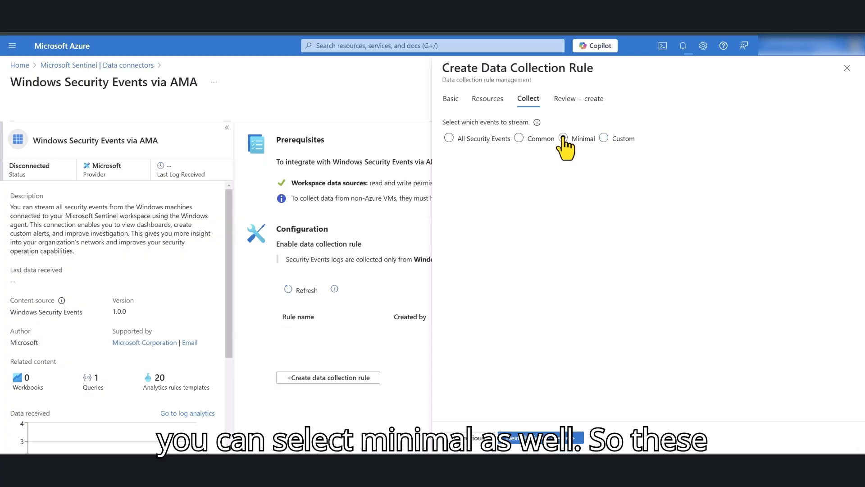
{"action": "left_click", "coordinate": [519, 138]}
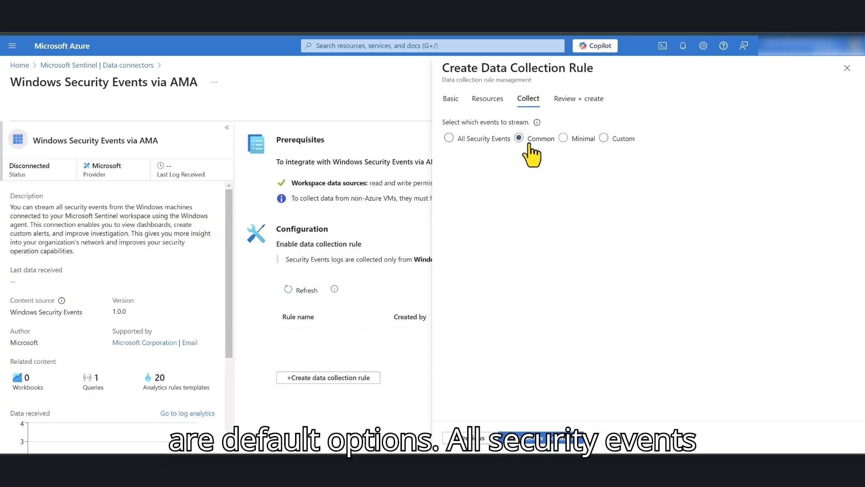
{"action": "left_click", "coordinate": [486, 143]}
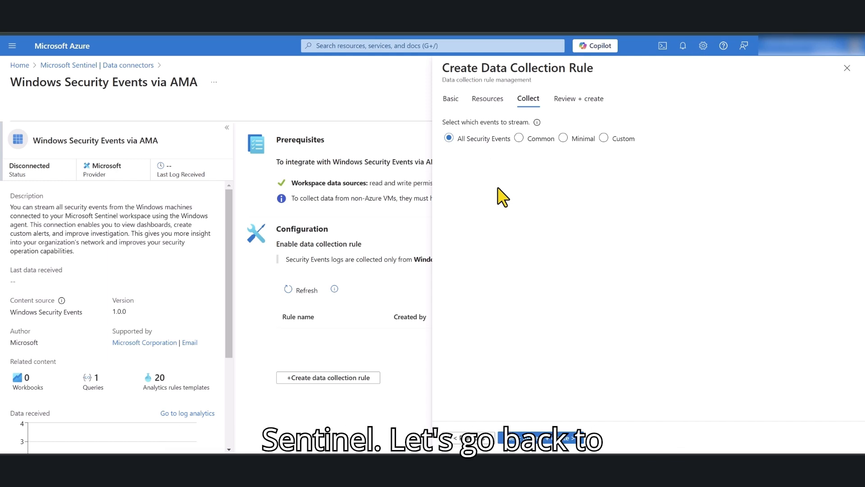
{"action": "left_click", "coordinate": [604, 138]}
{"action": "left_click", "coordinate": [533, 169]}
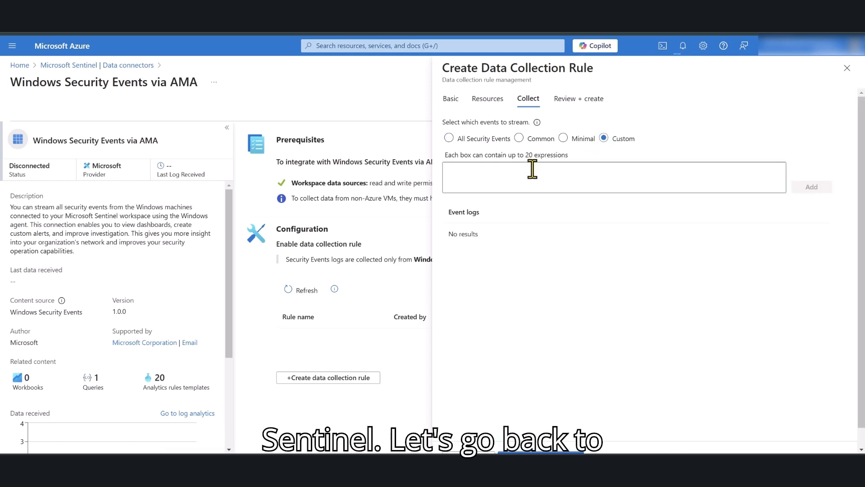
{"action": "type", "text": "Security!*[System[(EventID=4688)]]"}
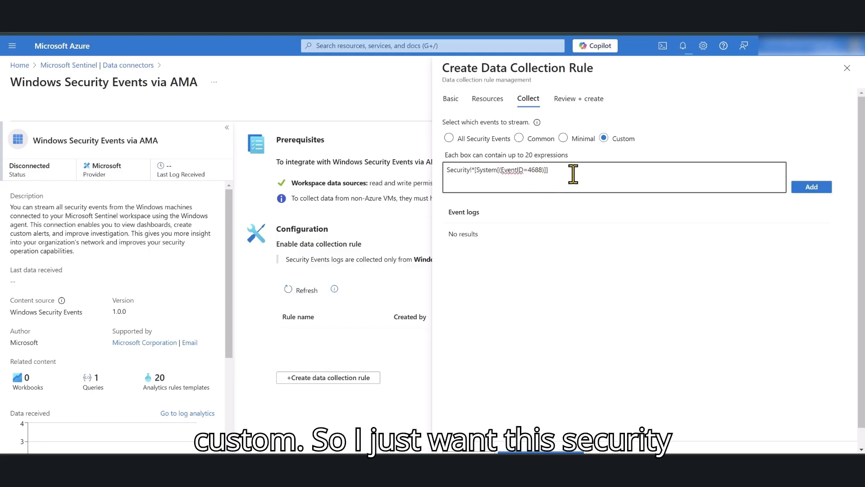
- Add the Security!*[System[(EventID=4688)]] filter and proceed to Review + create
{"action": "left_click_drag", "start_coordinate": [595, 174], "coordinate": [432, 184]}
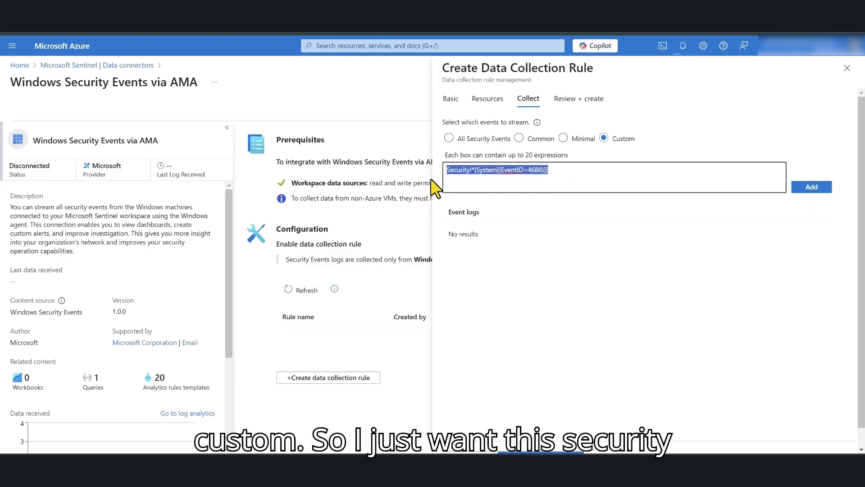
{"action": "left_click", "coordinate": [624, 177]}
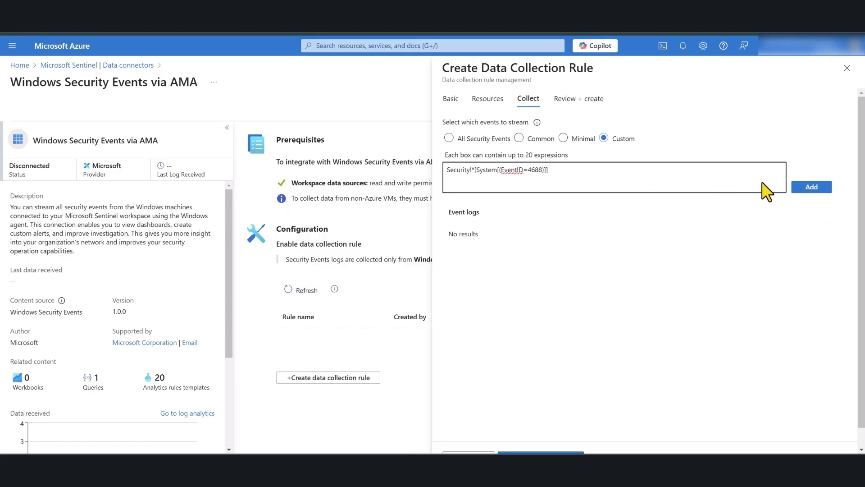
{"action": "left_click", "coordinate": [811, 186]}
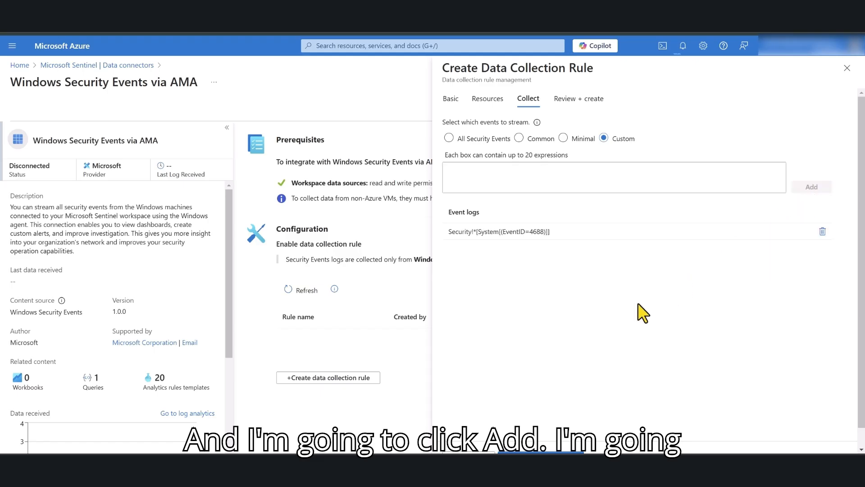
{"action": "scroll", "coordinate": [643, 313], "scroll_direction": "down", "scroll_amount": 1}
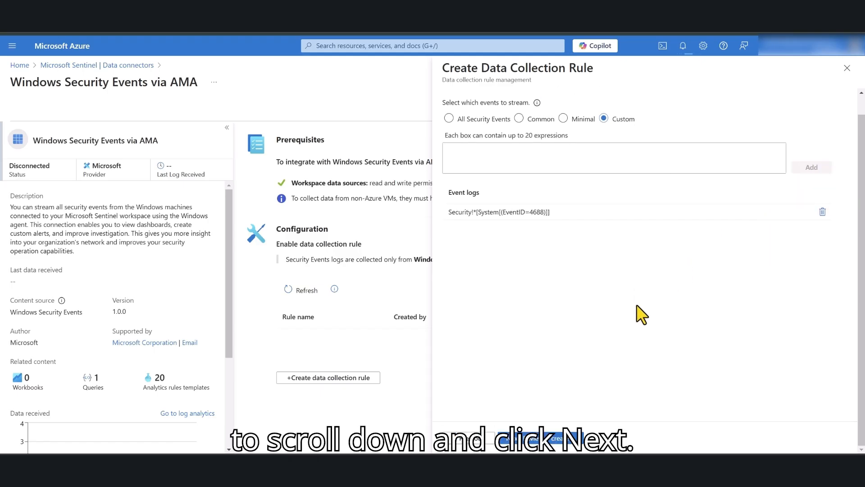
{"action": "left_click", "coordinate": [528, 439]}
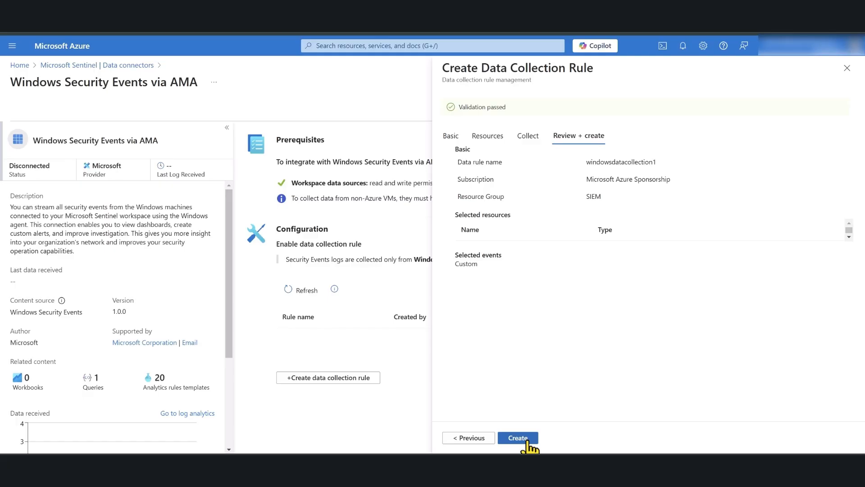
- Create the rule and check that the Windows Security Events via AMA connector shows windowsdatacollection1
{"action": "left_click", "coordinate": [519, 438]}
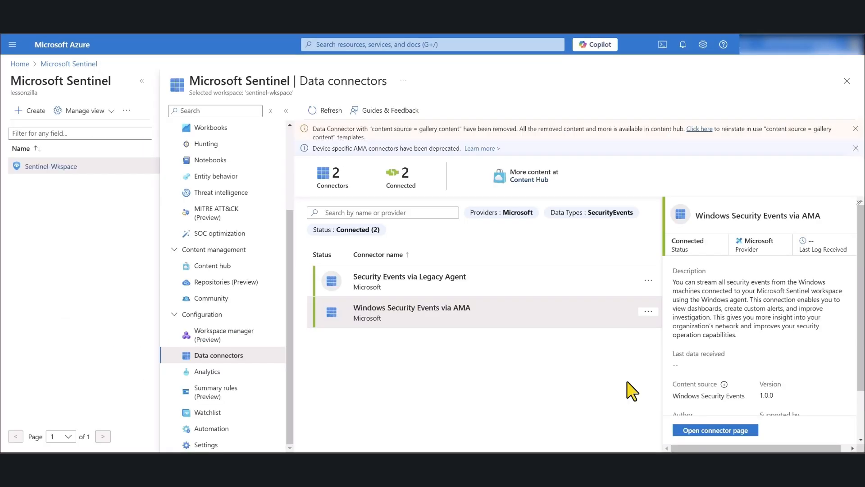
{"action": "left_click", "coordinate": [708, 432]}
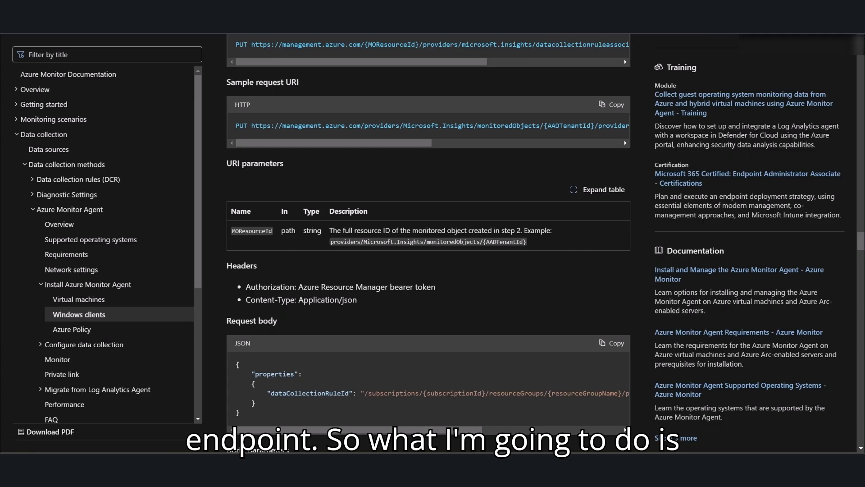
- Scroll the Azure Monitor Agent Windows client installer article to 'Create and associate a monitored object'
{"action": "scroll", "coordinate": [375, 147], "scroll_direction": "up", "scroll_amount": 15}
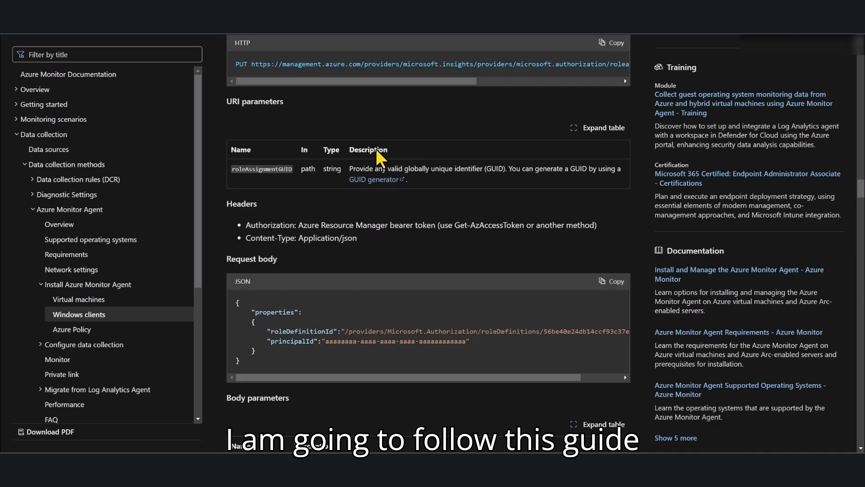
{"action": "scroll", "coordinate": [376, 153], "scroll_direction": "up", "scroll_amount": 15}
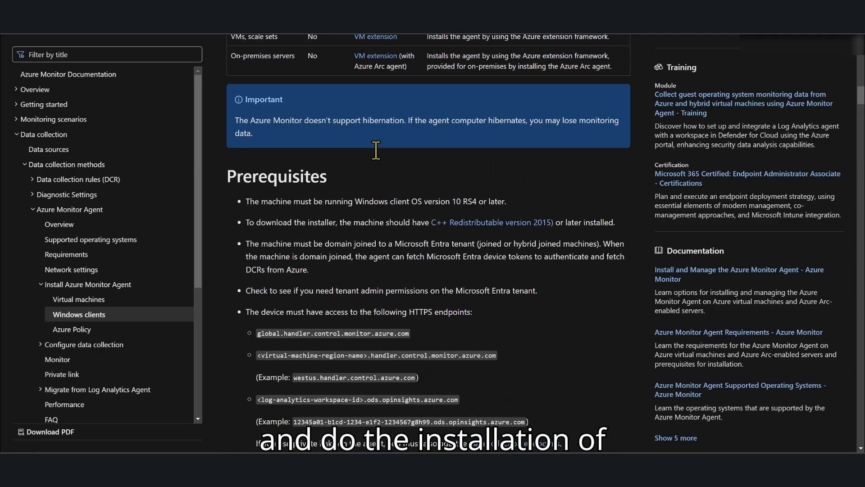
{"action": "scroll", "coordinate": [390, 166], "scroll_direction": "up", "scroll_amount": 15}
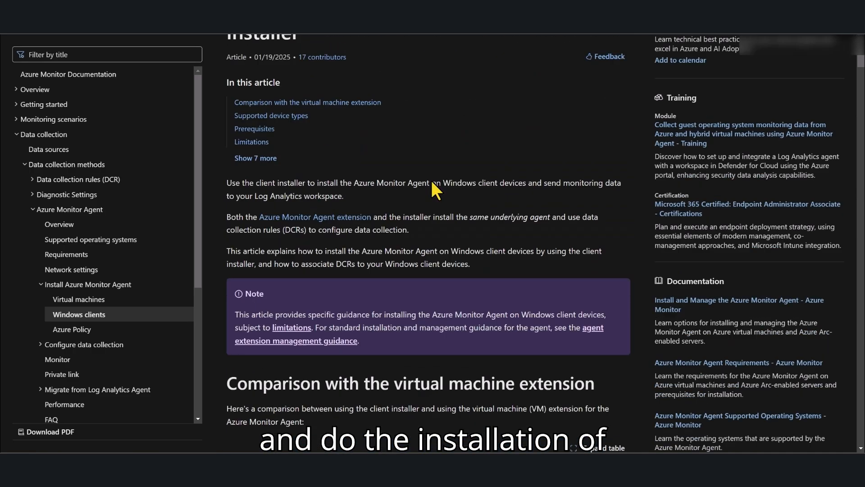
{"action": "scroll", "coordinate": [413, 206], "scroll_direction": "up", "scroll_amount": 3}
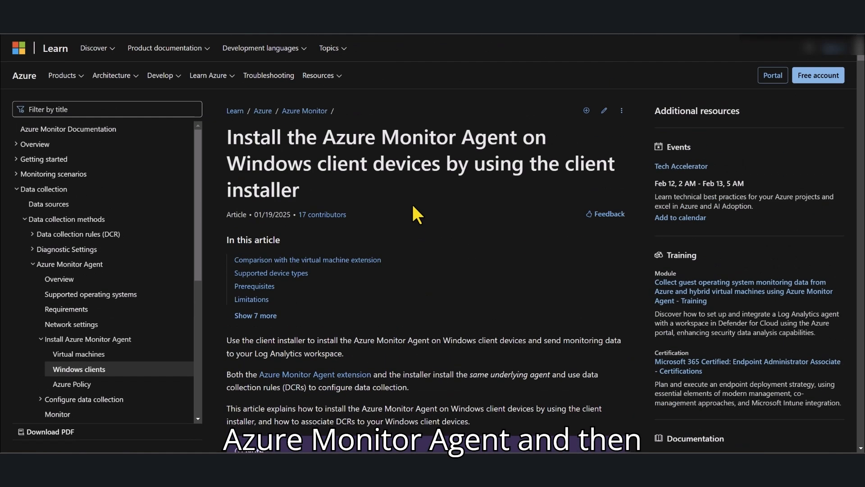
{"action": "scroll", "coordinate": [412, 205], "scroll_direction": "down", "scroll_amount": 20}
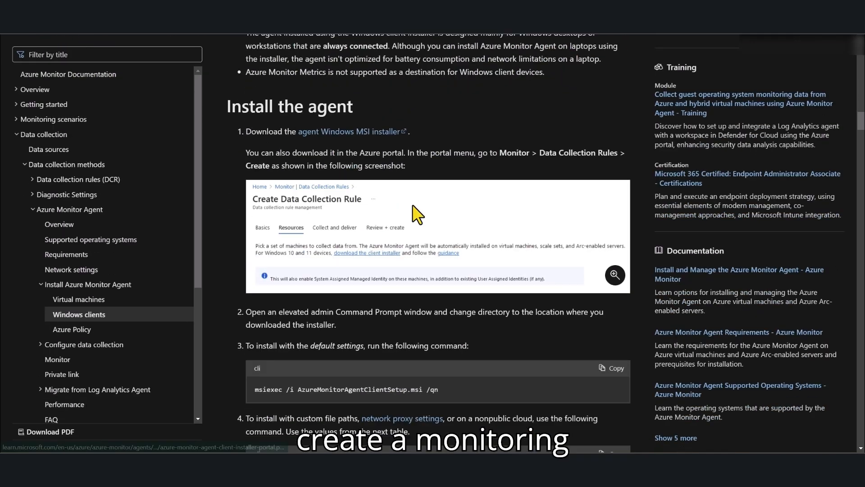
{"action": "scroll", "coordinate": [413, 205], "scroll_direction": "down", "scroll_amount": 12}
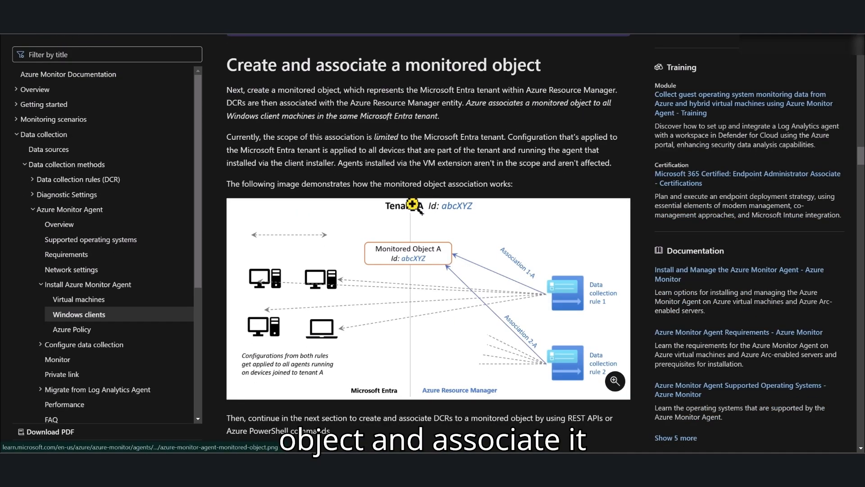